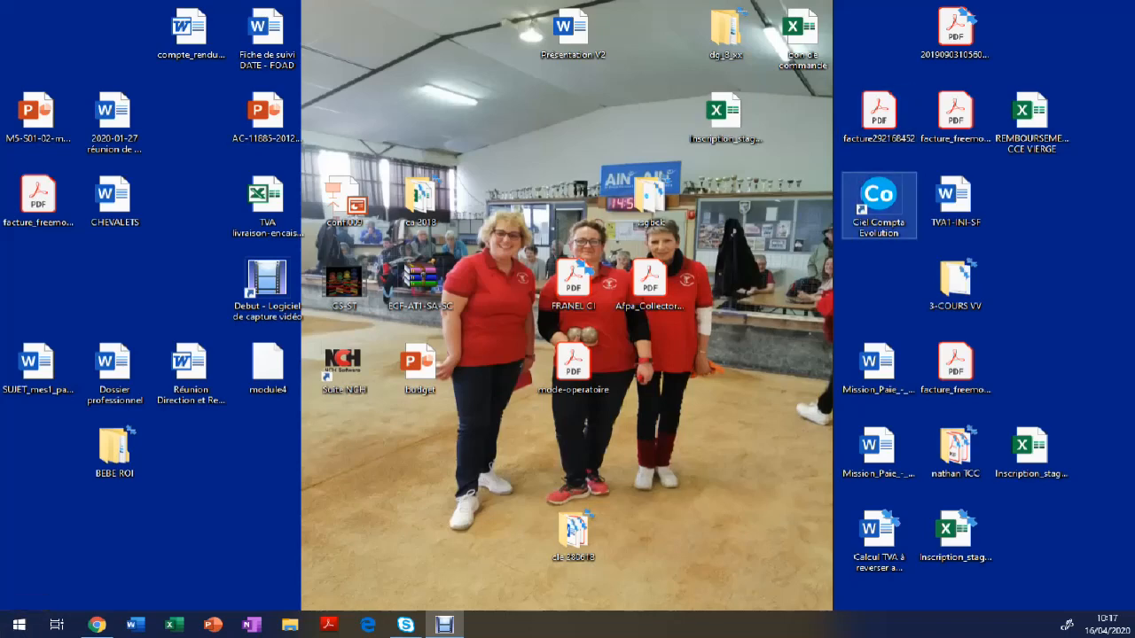
# Launch Ciel Compta Evolution and look through the list of existing accounting files without opening one.
pyautogui.doubleClick(879, 205)
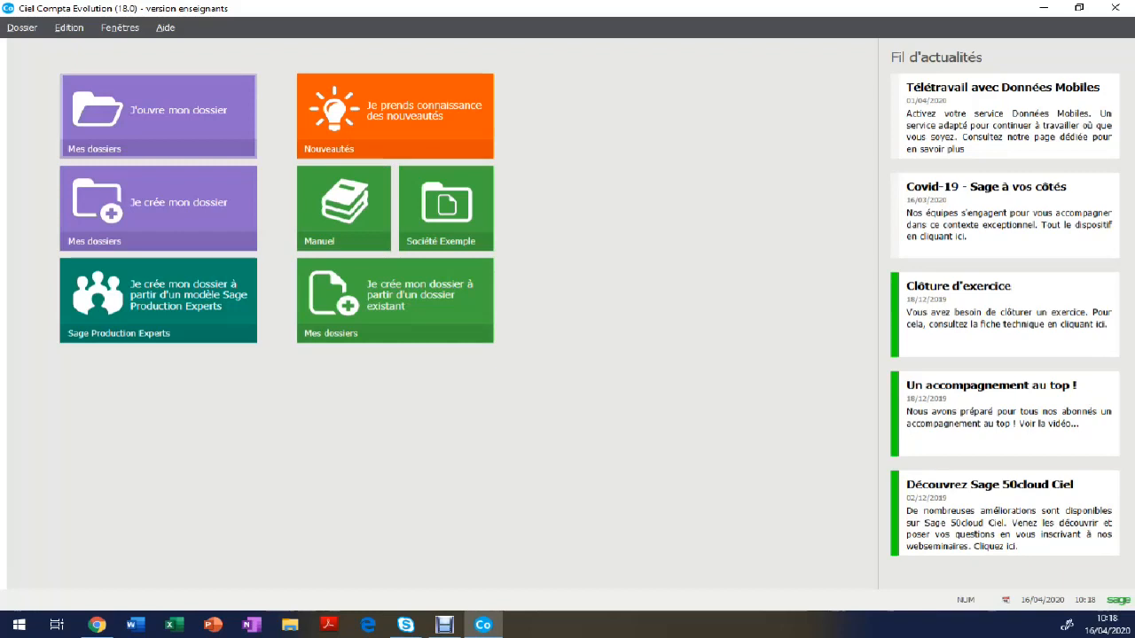
pyautogui.click(158, 115)
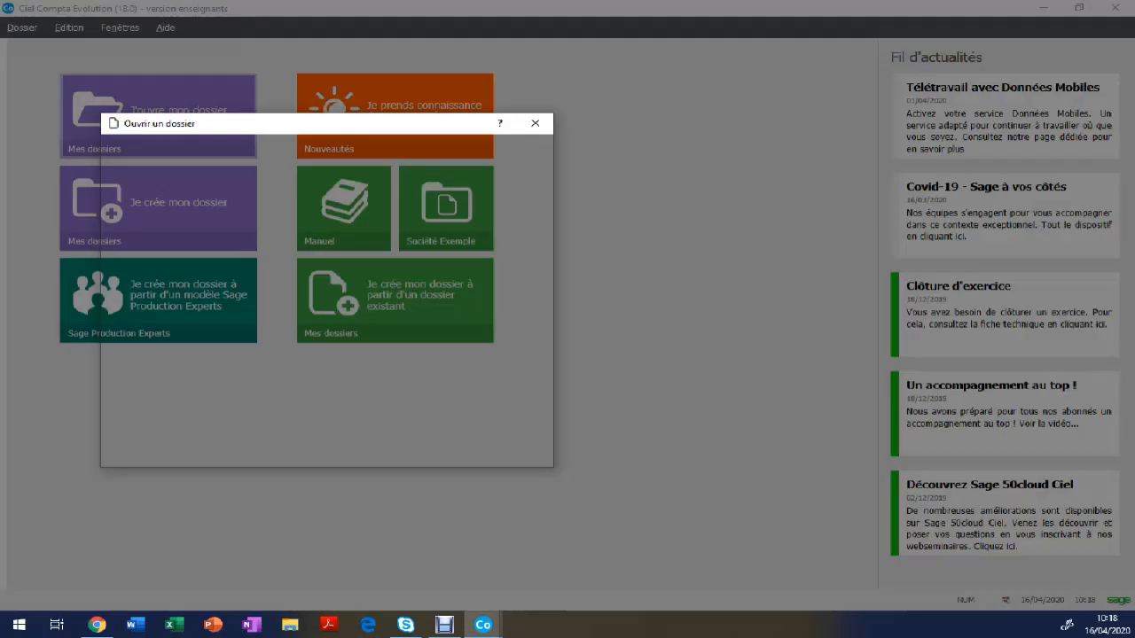
pyautogui.scroll(-10, 328, 266)
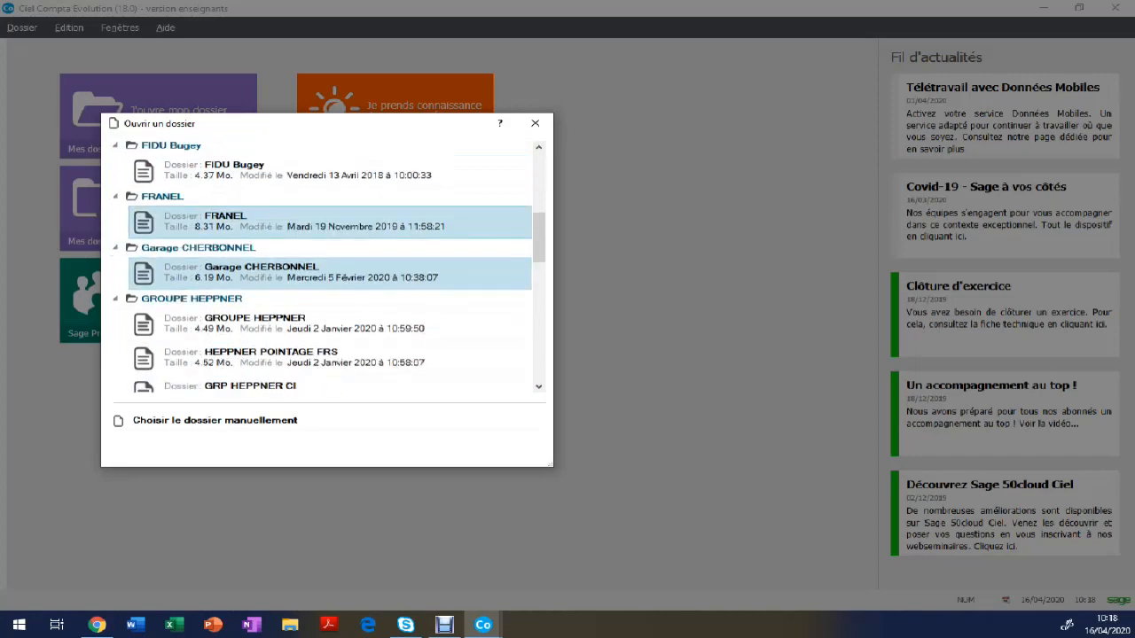
pyautogui.scroll(-7, 328, 306)
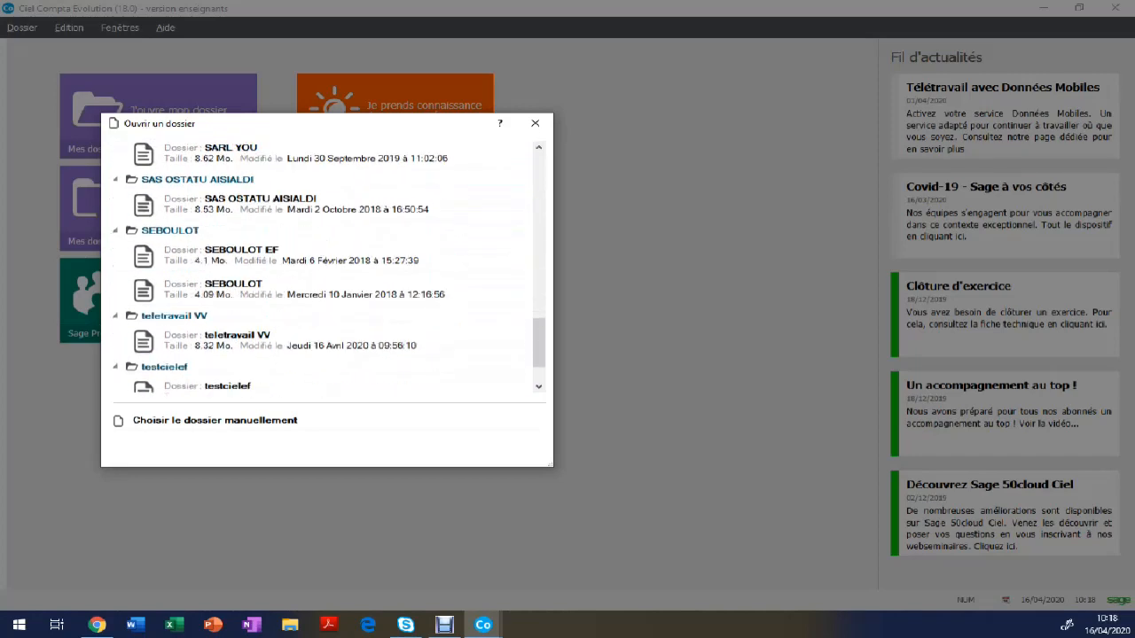
pyautogui.scroll(3, 328, 305)
pyautogui.scroll(8, 328, 266)
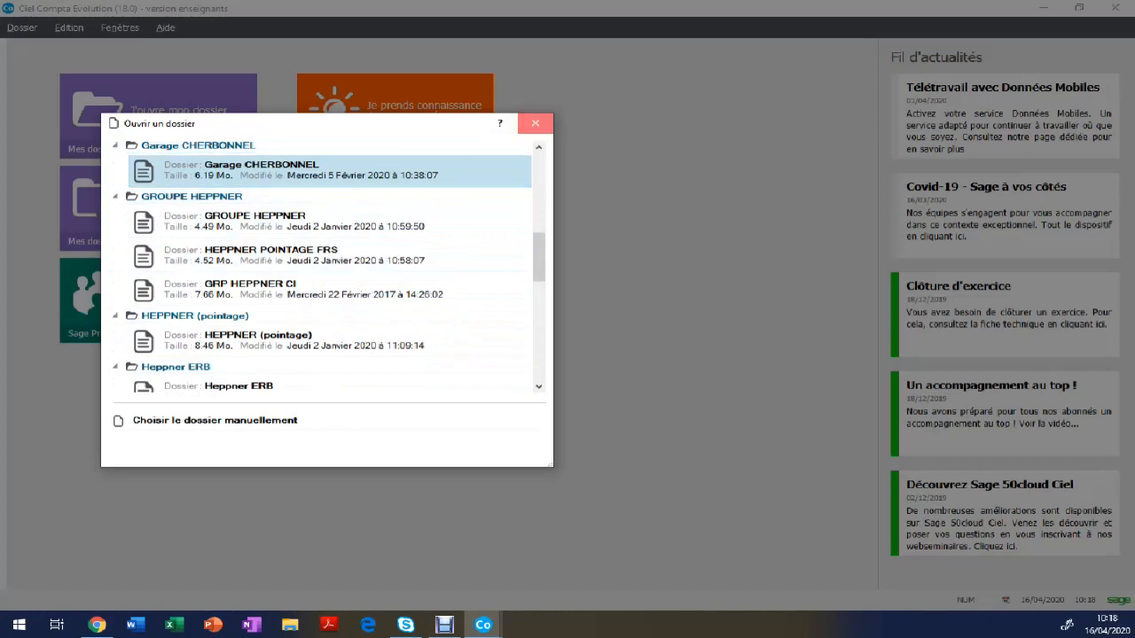
pyautogui.click(535, 123)
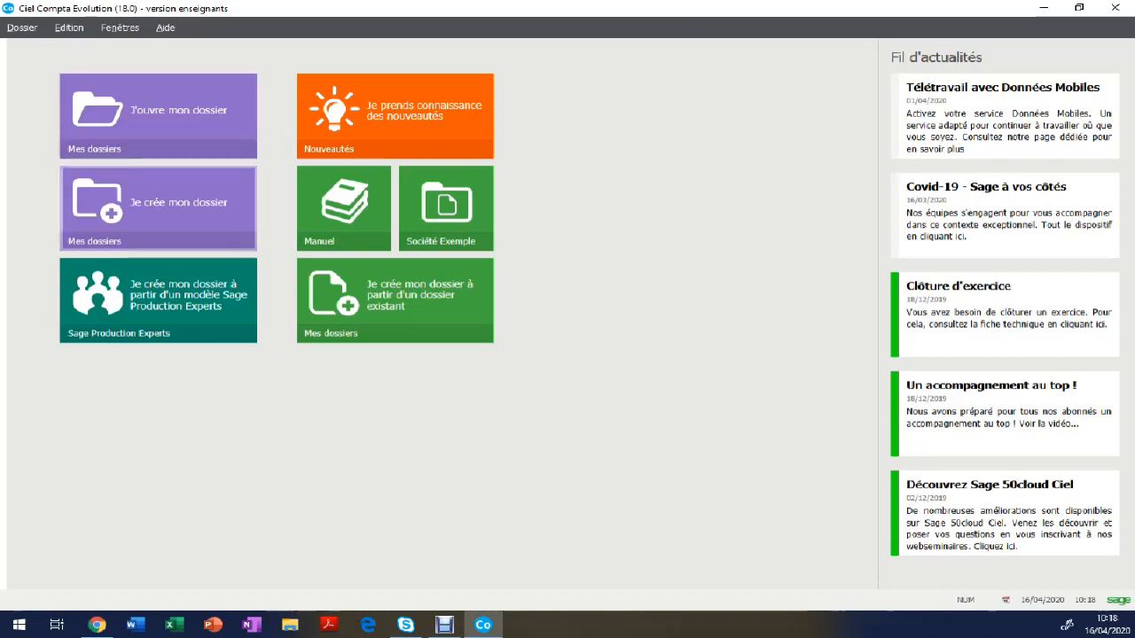
# Start a new accounting file for a company not already listed and try to name the company "teletravail 04/2020 VV".
pyautogui.click(158, 209)
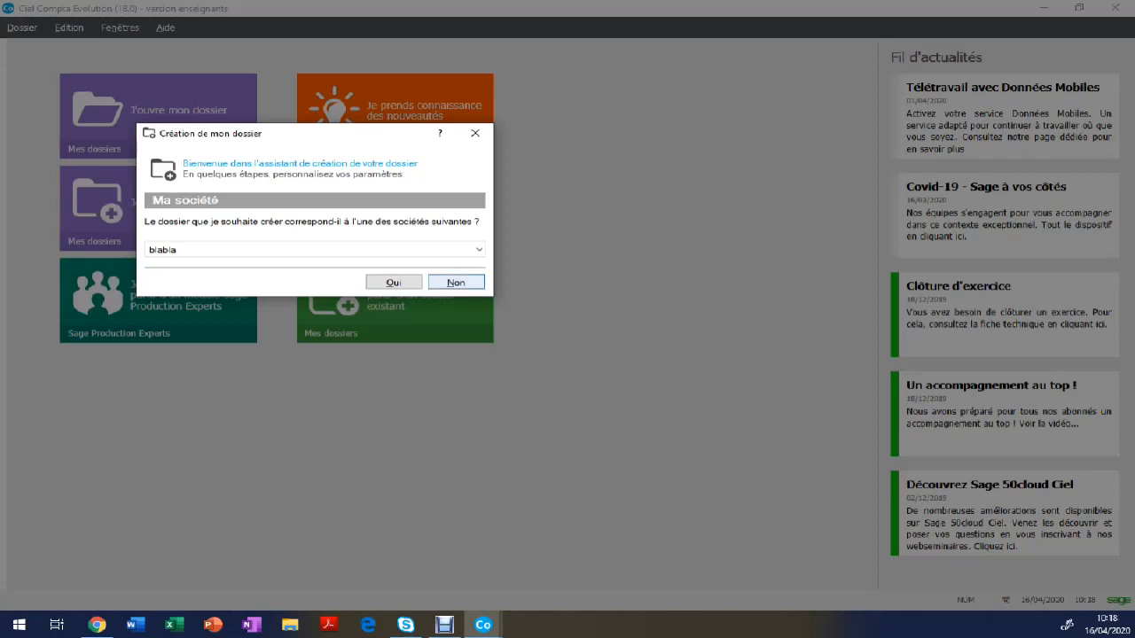
pyautogui.click(456, 282)
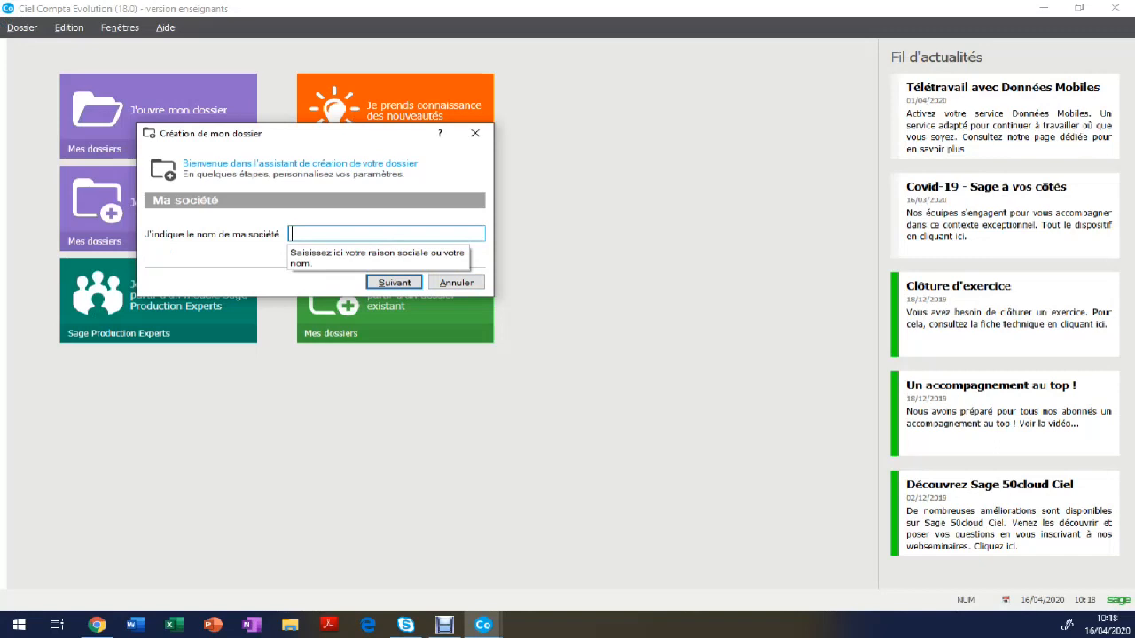
pyautogui.write('te')
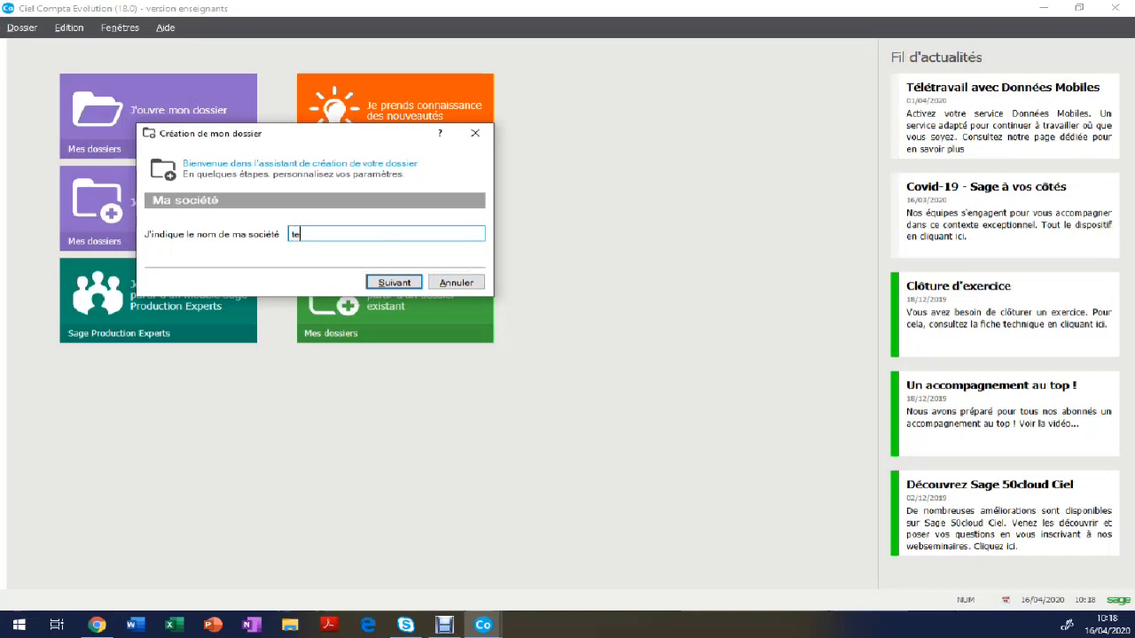
pyautogui.write('letivail')
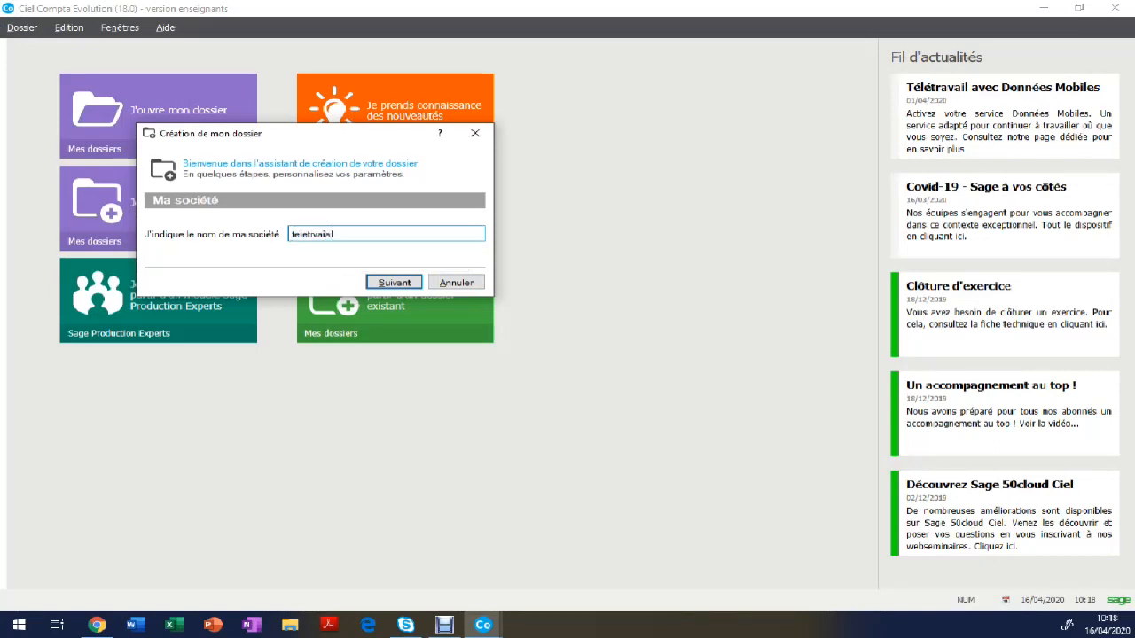
pyautogui.press('BackSpace')
pyautogui.press('BackSpace')
pyautogui.press('BackSpace')
pyautogui.press('BackSpace')
pyautogui.write('avail 04/2020 W')
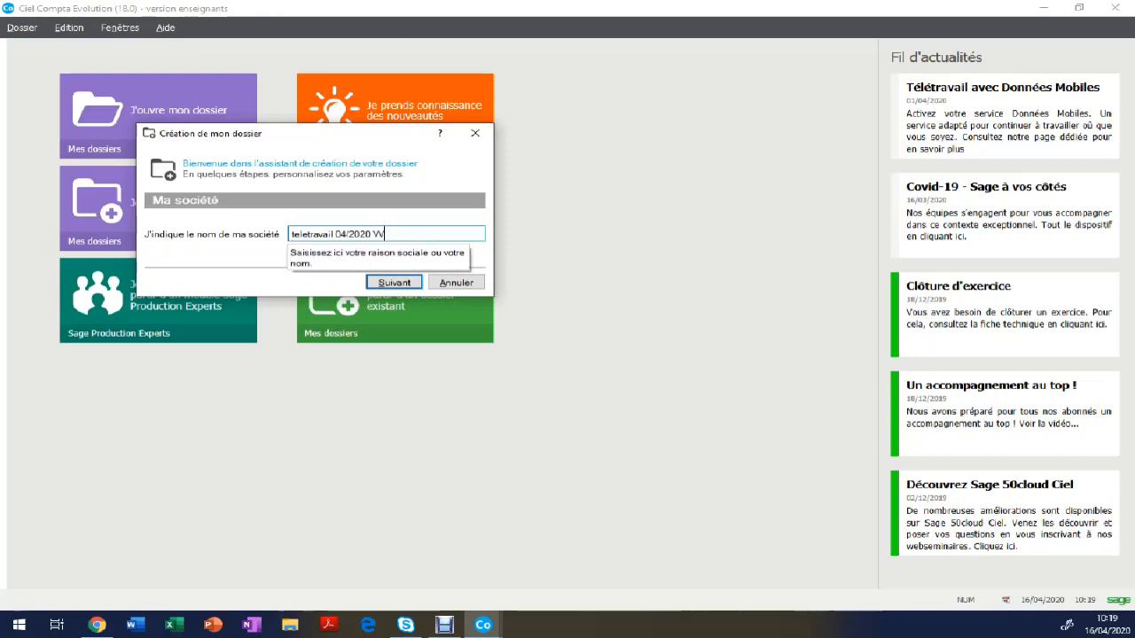
pyautogui.press('Return')
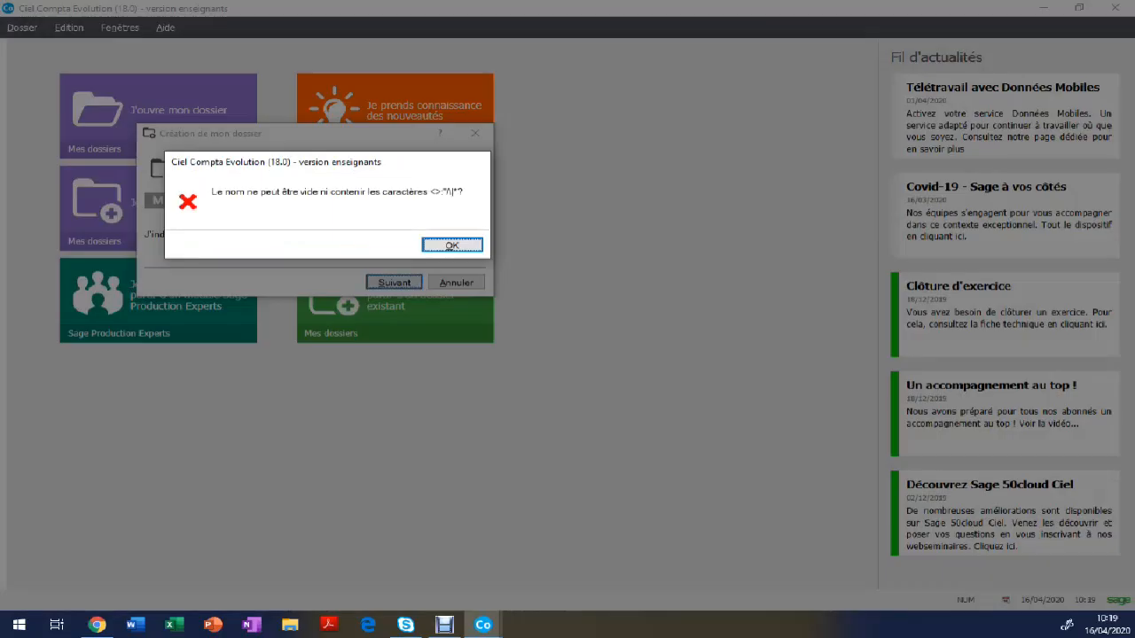
pyautogui.press('Return')
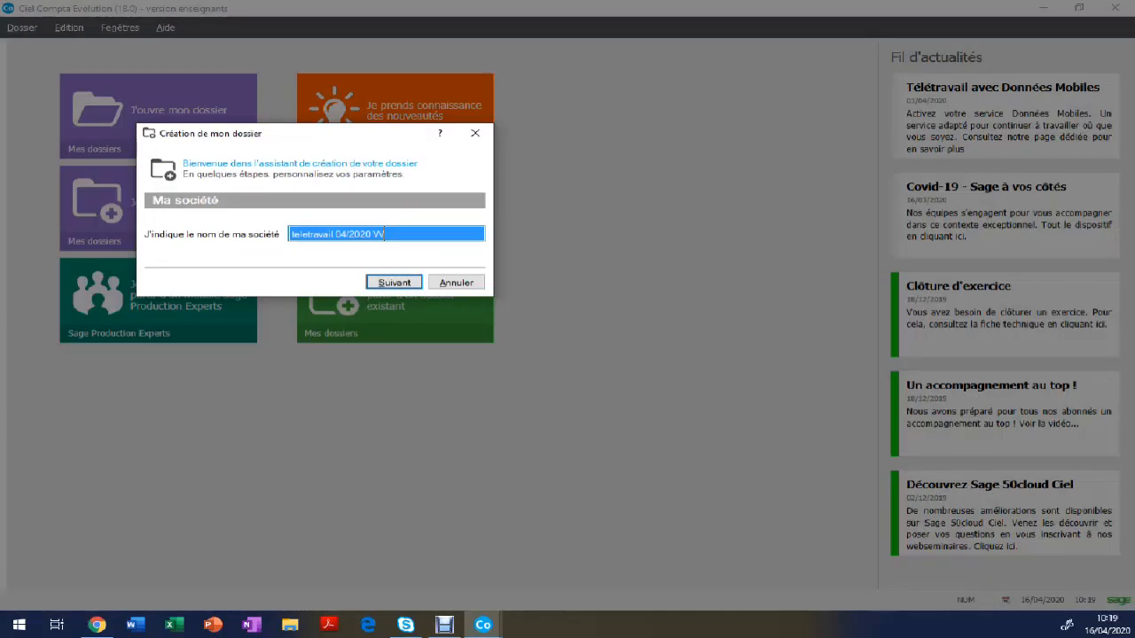
# Remove the slash from the company name so it reads "teletravail 042020 VV" and validate it.
pyautogui.click(351, 234)
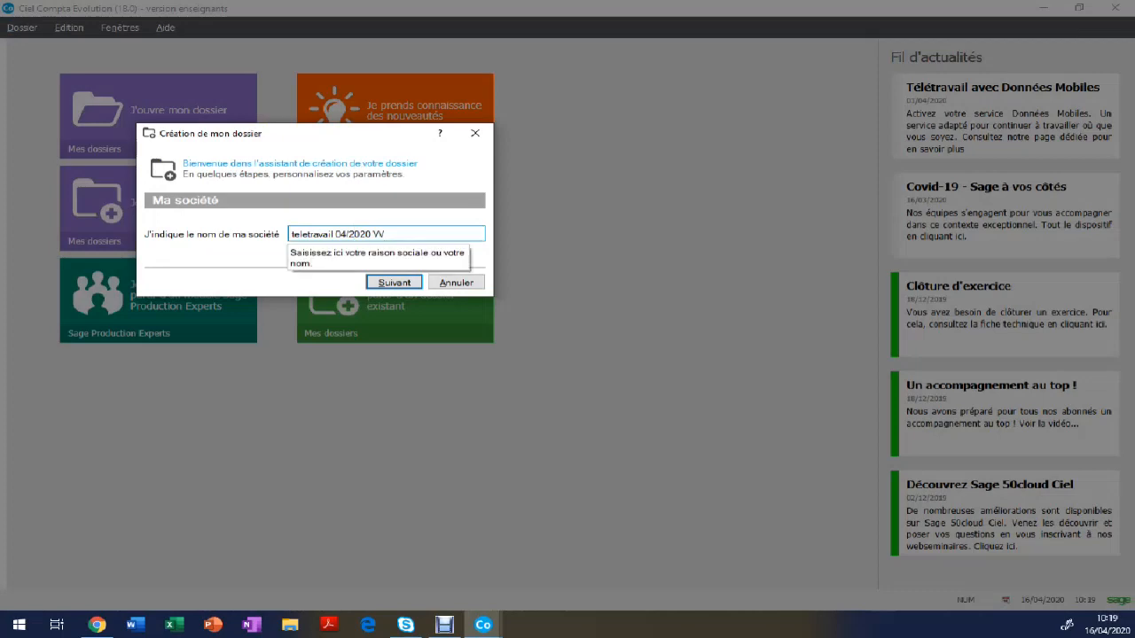
pyautogui.press('BackSpace')
pyautogui.press('Return')
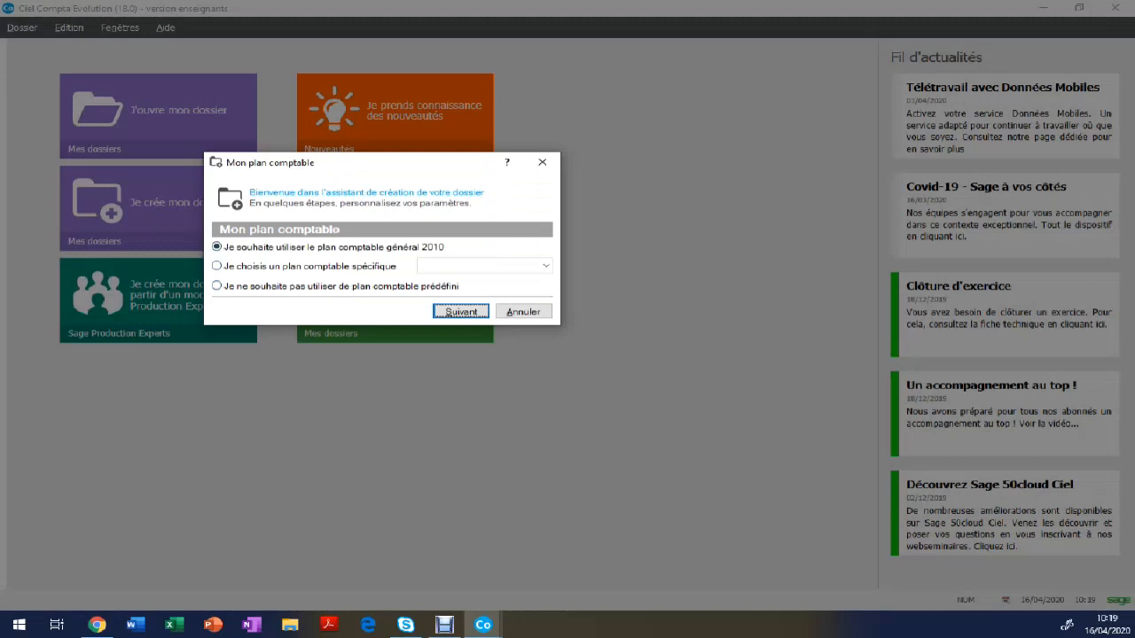
# Check the specific charts of accounts on offer, but keep the 2010 general chart of accounts for the new file.
pyautogui.click(546, 266)
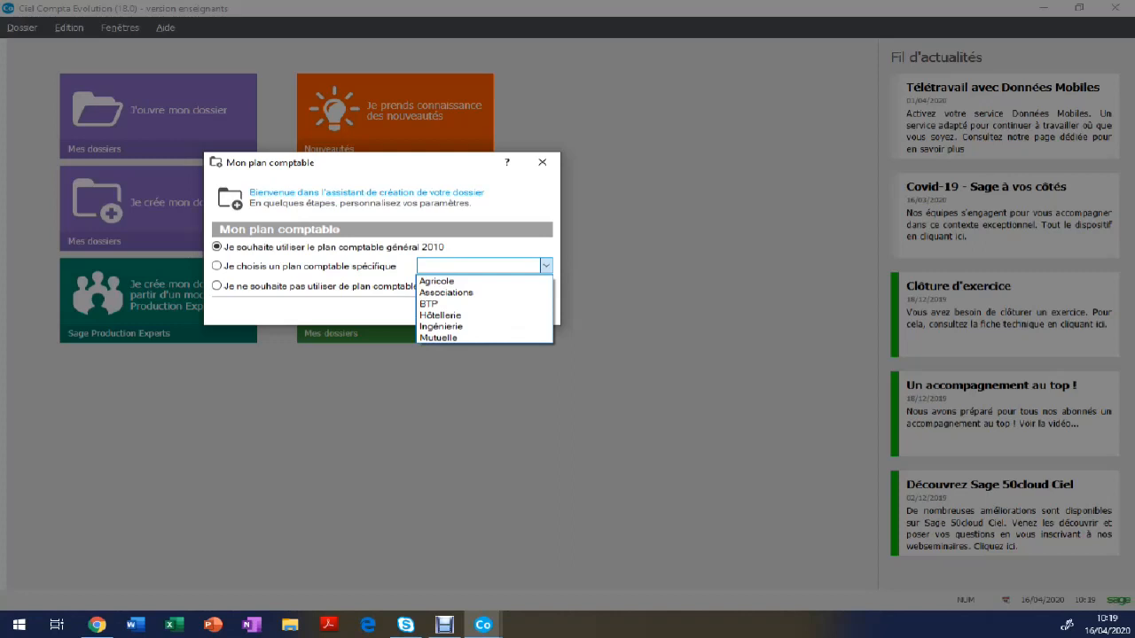
pyautogui.click(217, 248)
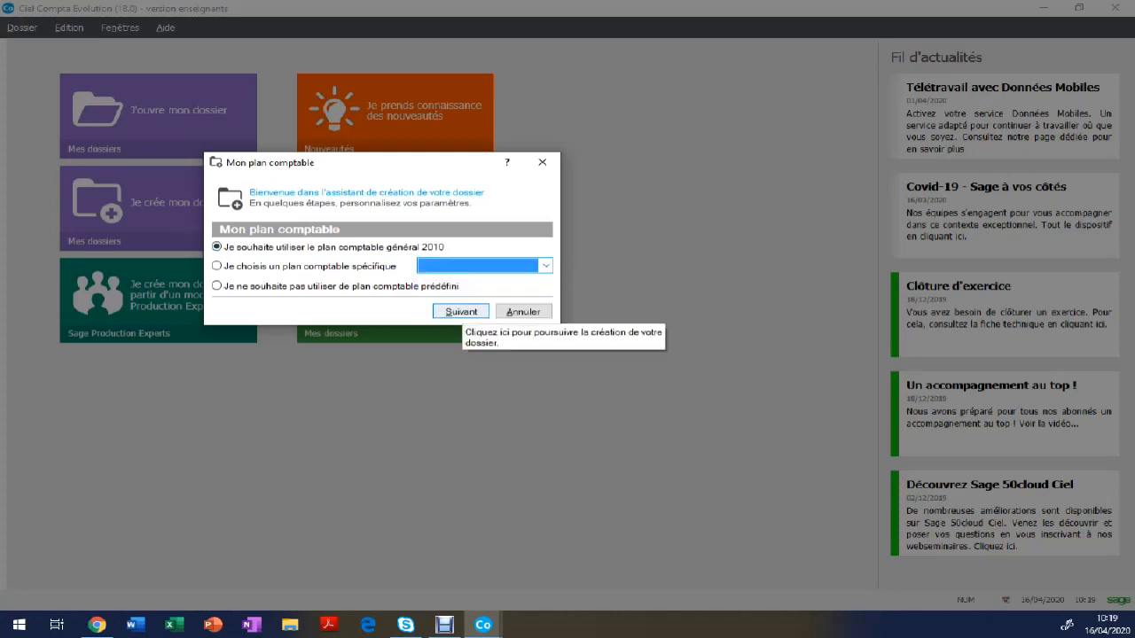
pyautogui.click(461, 311)
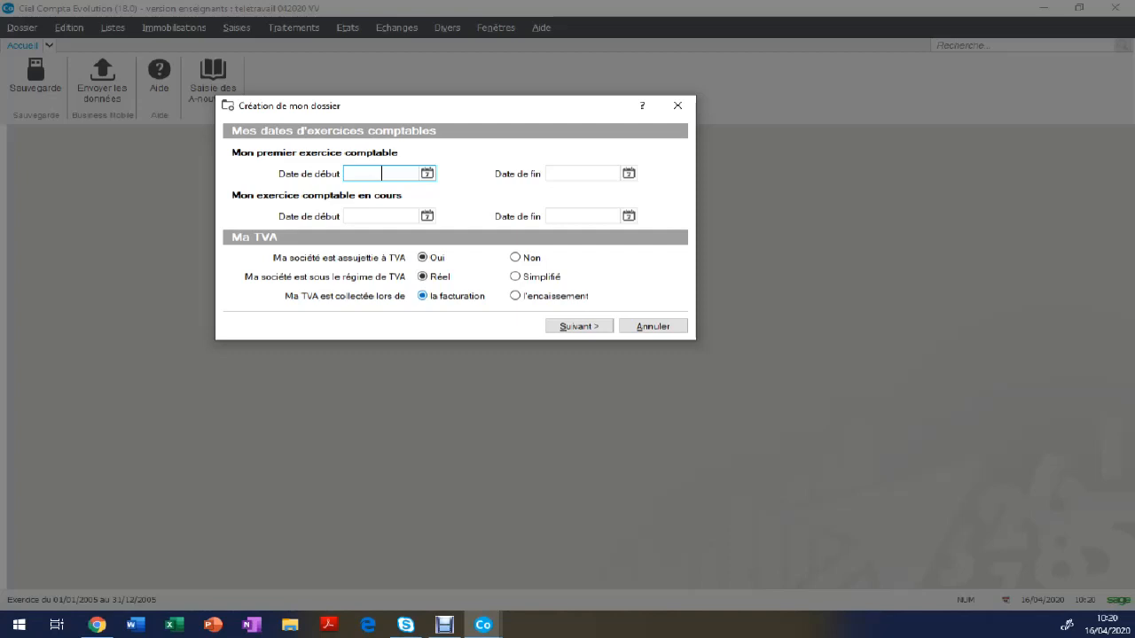
# Set the first fiscal year to 01/01/2007–31/12/2007 and the current one to 01/01/2020–31/12/2020, keeping the default VAT options.
pyautogui.write('0101201')
pyautogui.press('BackSpace')
pyautogui.write('07')
pyautogui.click(607, 174)
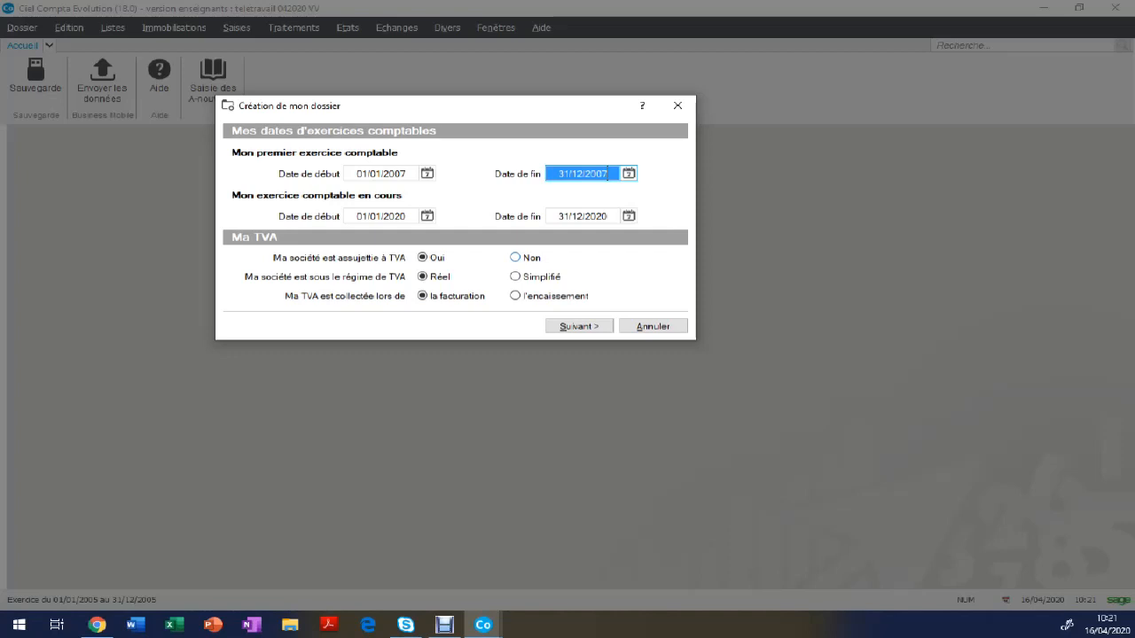
pyautogui.press('Return')
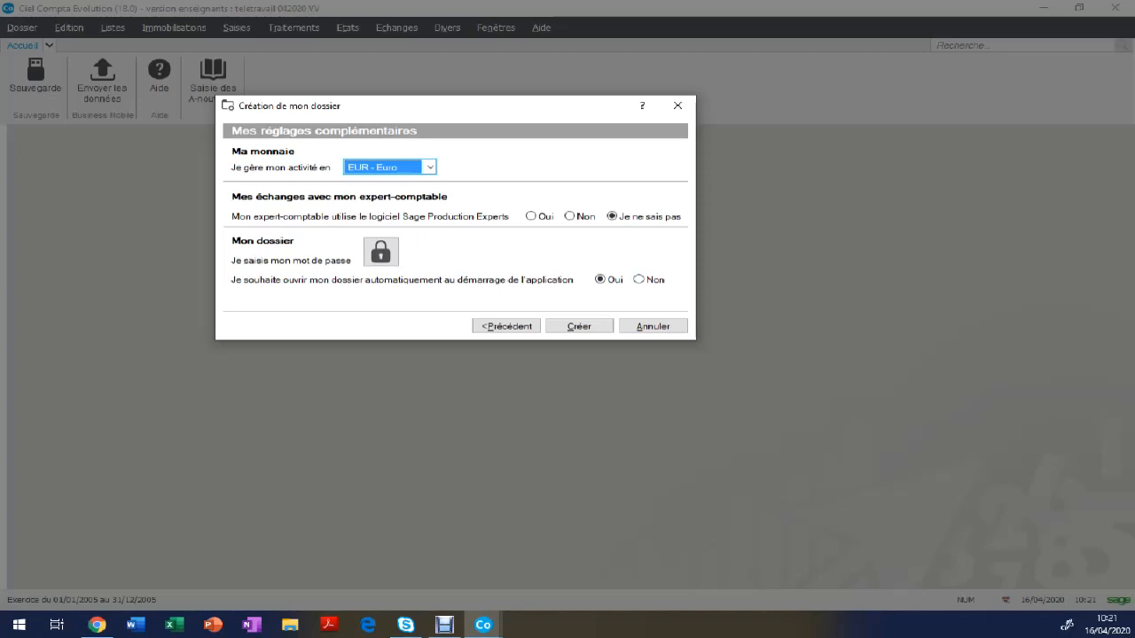
# Choose not to open the file automatically when the application starts, and create the file.
pyautogui.click(639, 279)
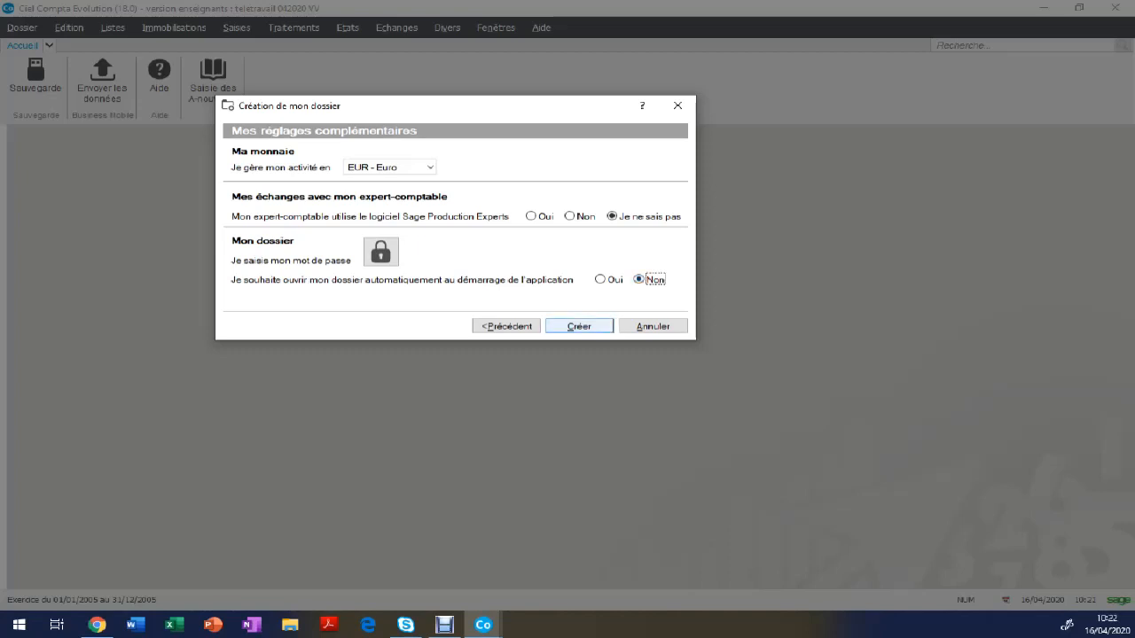
pyautogui.click(579, 326)
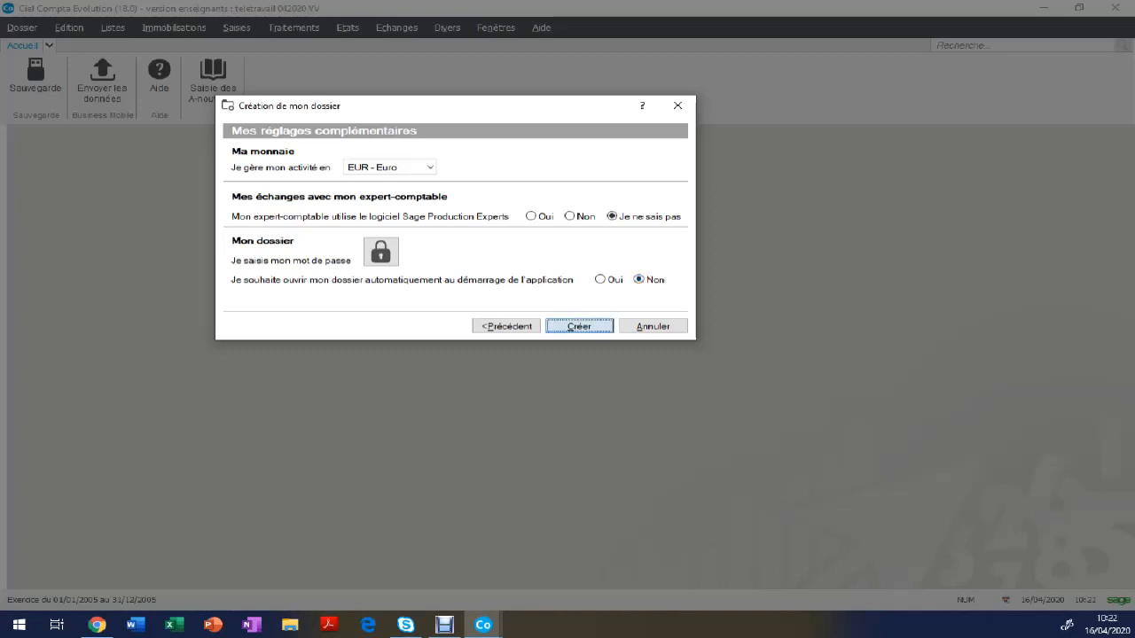